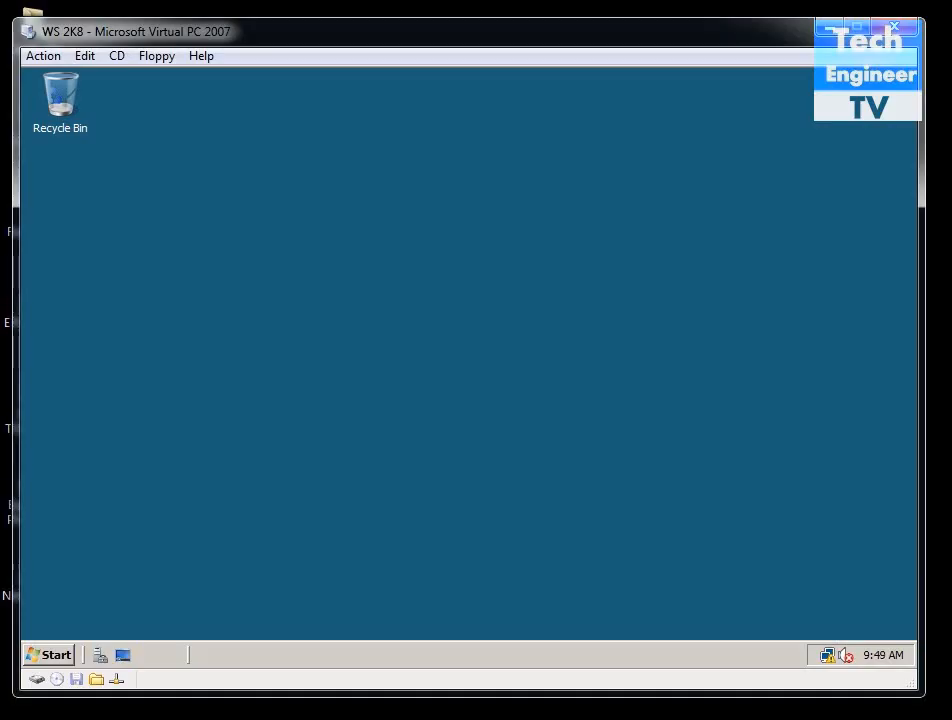
Begin capturing an ISO image for the virtual machine's CD drive and browse to the Program Files folder on drive C
{"action": "left_click", "coordinate": [44, 58]}
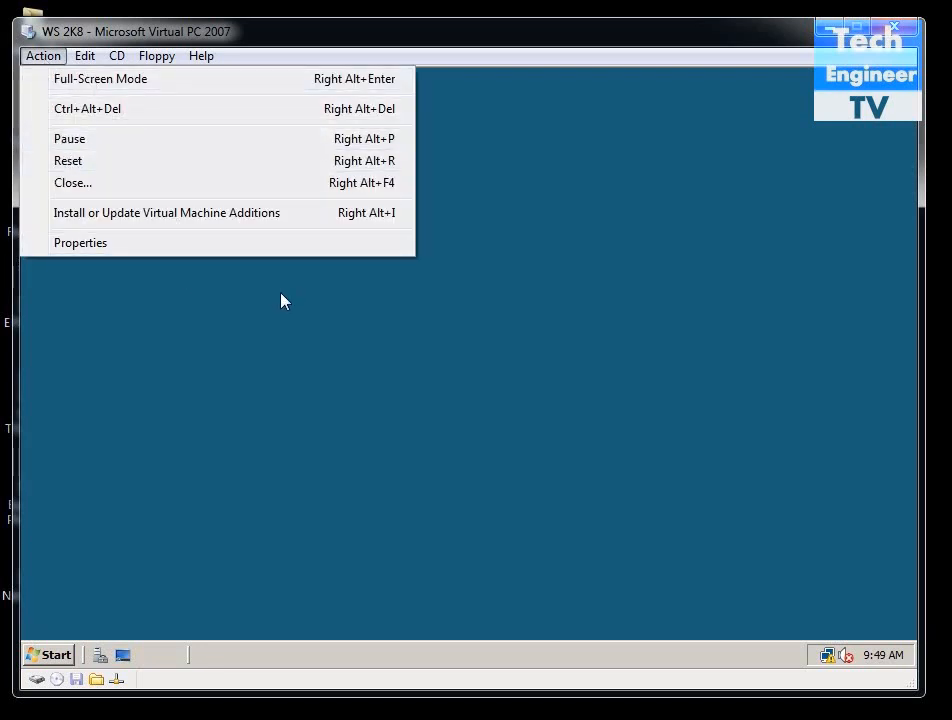
{"action": "mouse_move", "coordinate": [122, 61]}
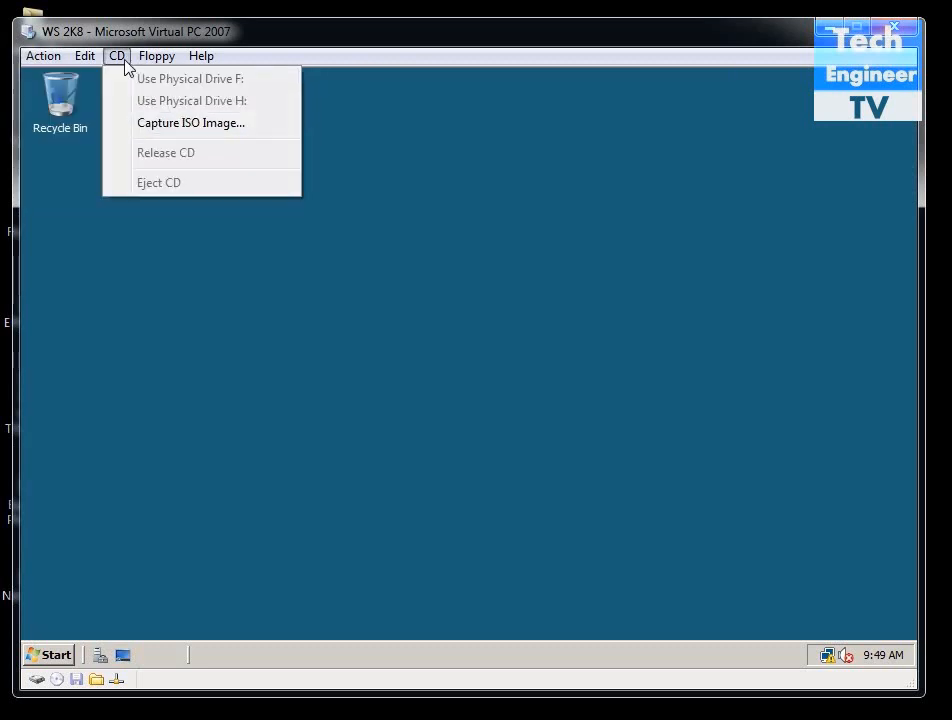
{"action": "left_click", "coordinate": [150, 124]}
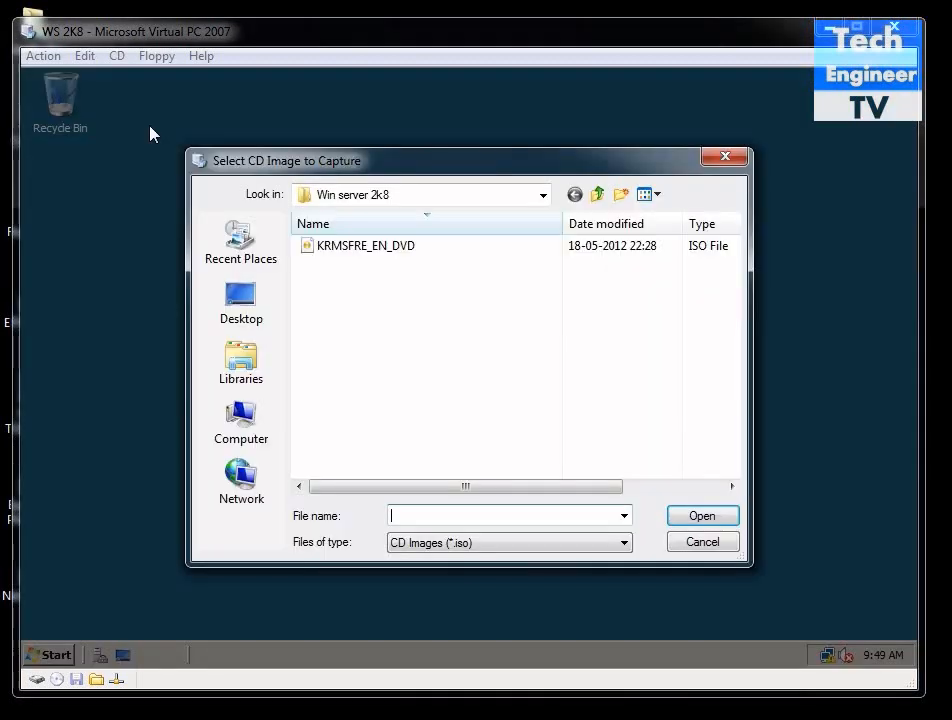
{"action": "left_click", "coordinate": [252, 420]}
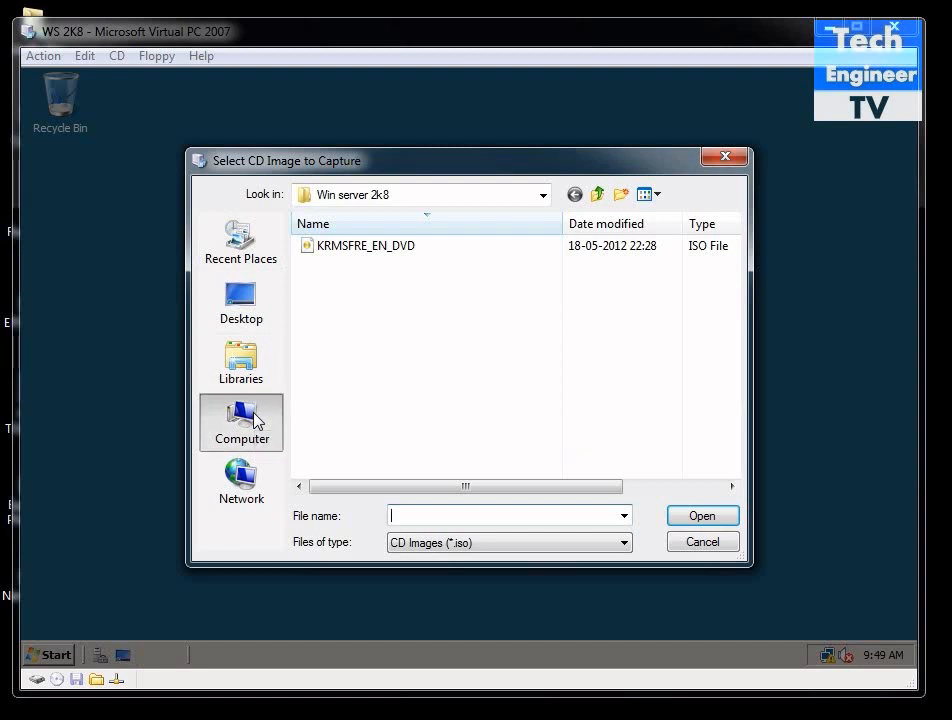
{"action": "double_click", "coordinate": [390, 260]}
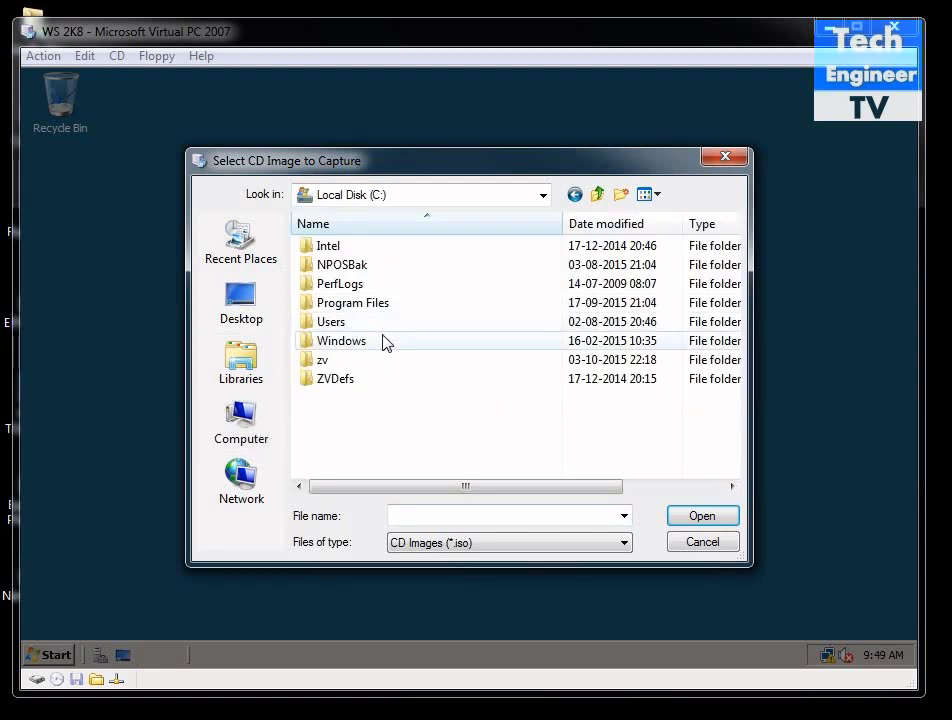
{"action": "double_click", "coordinate": [387, 344]}
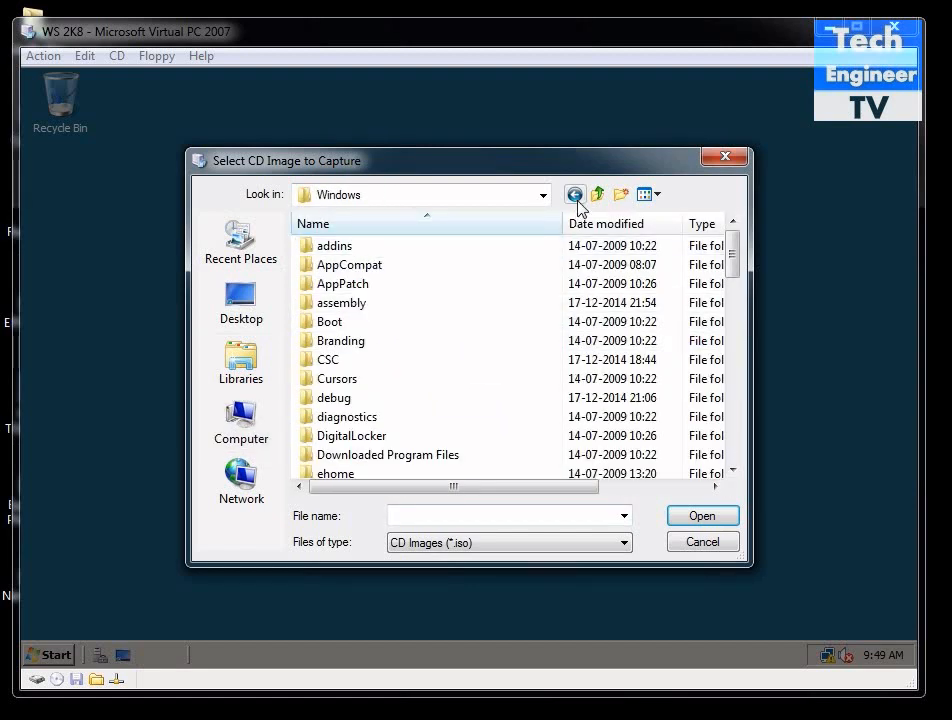
{"action": "left_click", "coordinate": [575, 195]}
{"action": "double_click", "coordinate": [393, 306]}
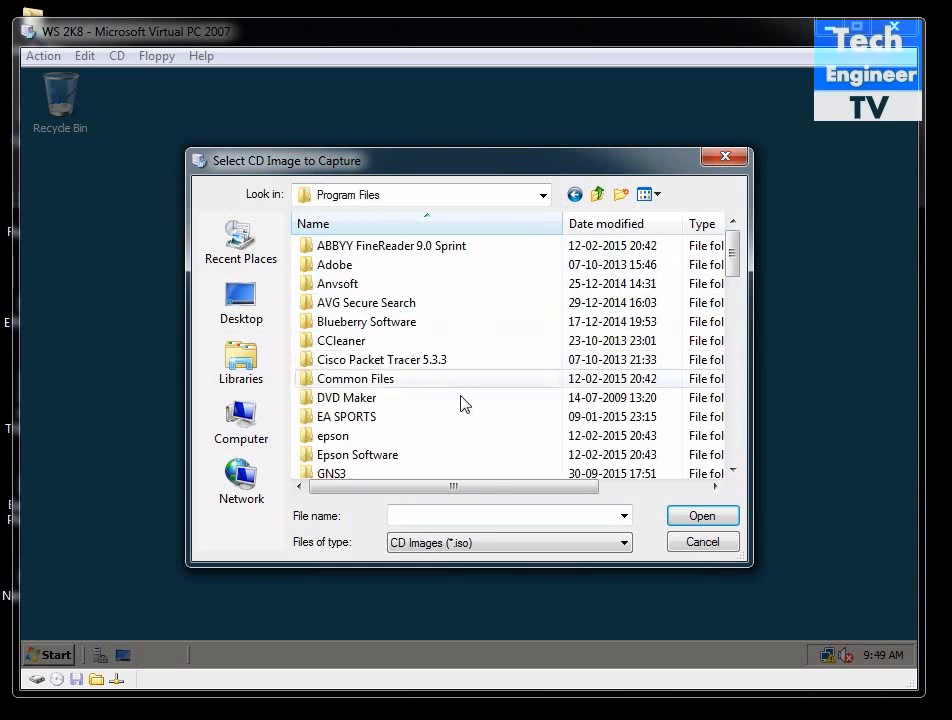
Capture the Virtual Disk Precompactor ISO from the Microsoft Virtual PC\Virtual Machine Additions folder
{"action": "scroll", "coordinate": [462, 403], "scroll_direction": "down", "scroll_amount": 3}
{"action": "scroll", "coordinate": [463, 416], "scroll_direction": "down", "scroll_amount": 4}
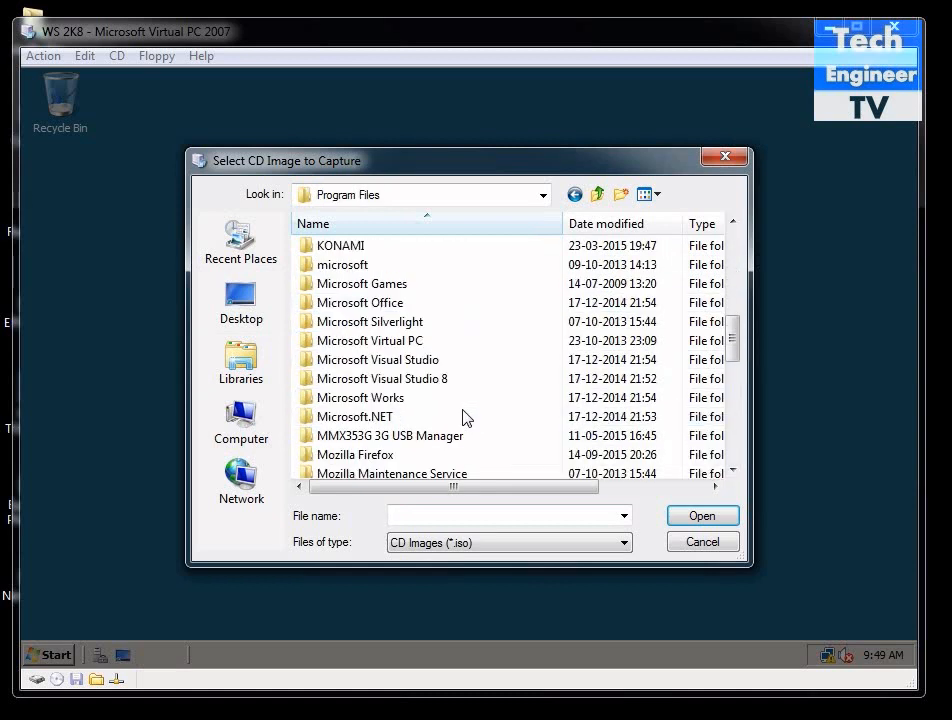
{"action": "double_click", "coordinate": [463, 341]}
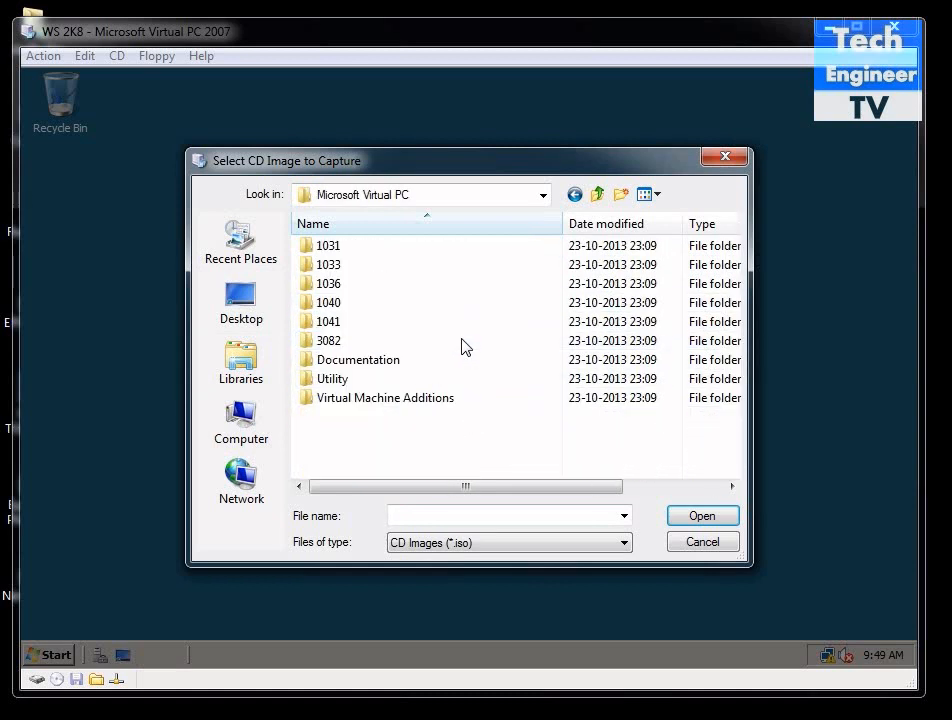
{"action": "double_click", "coordinate": [458, 400]}
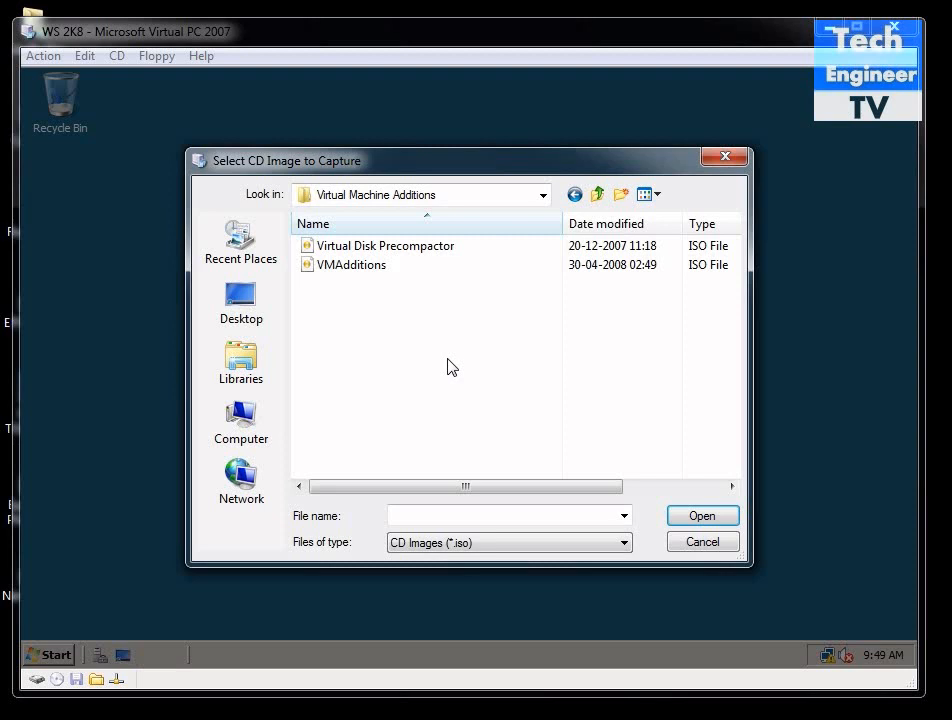
{"action": "left_click", "coordinate": [452, 247]}
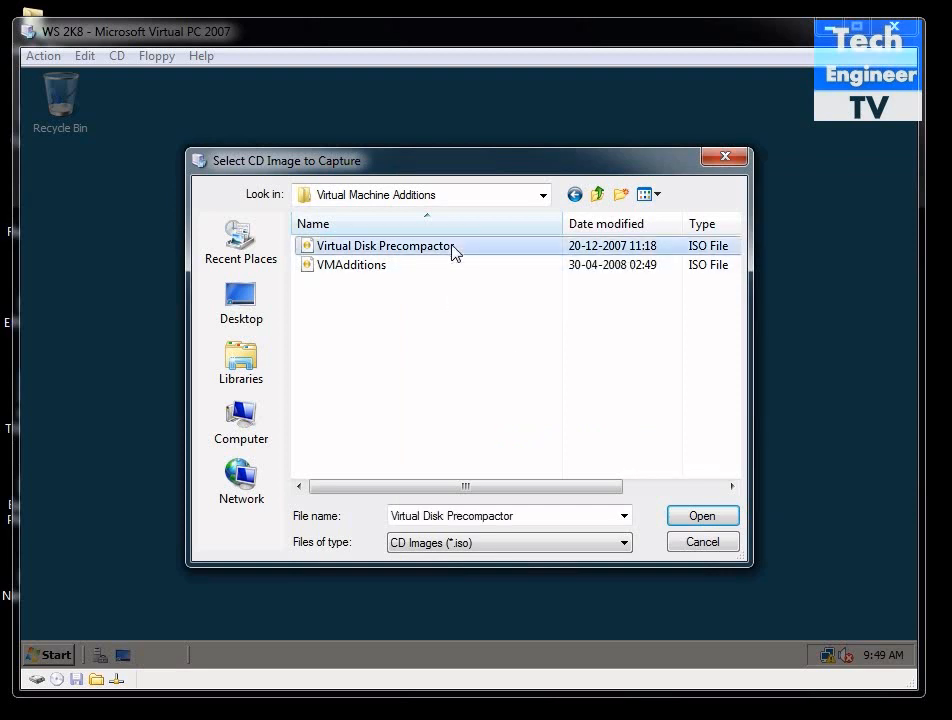
{"action": "left_click", "coordinate": [700, 516]}
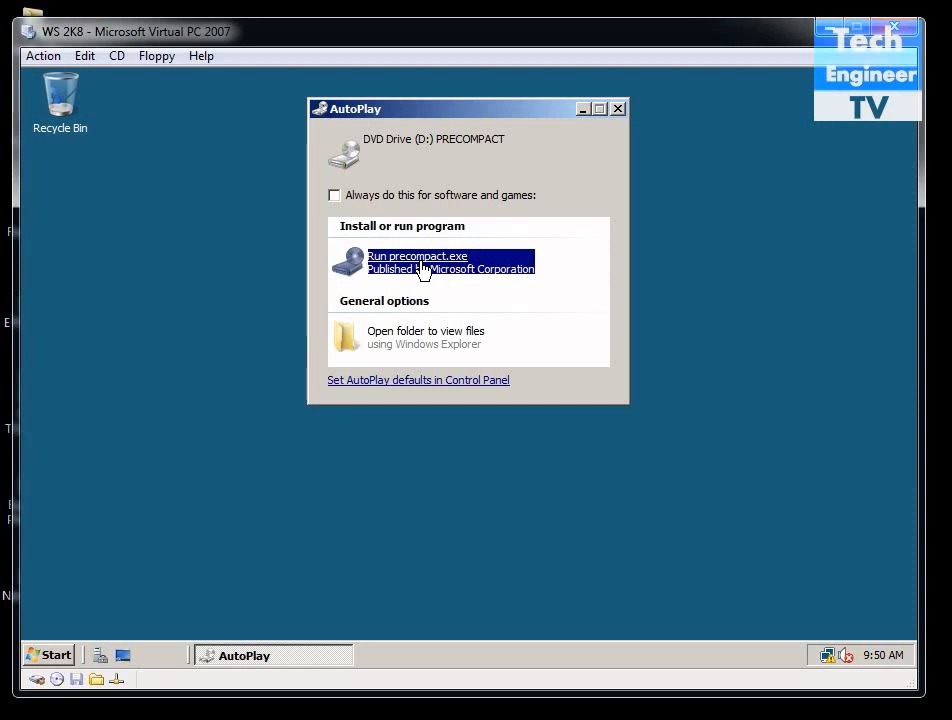
Run precompact.exe from the mounted disc and prepare the virtual hard disk for compaction
{"action": "left_click", "coordinate": [422, 262]}
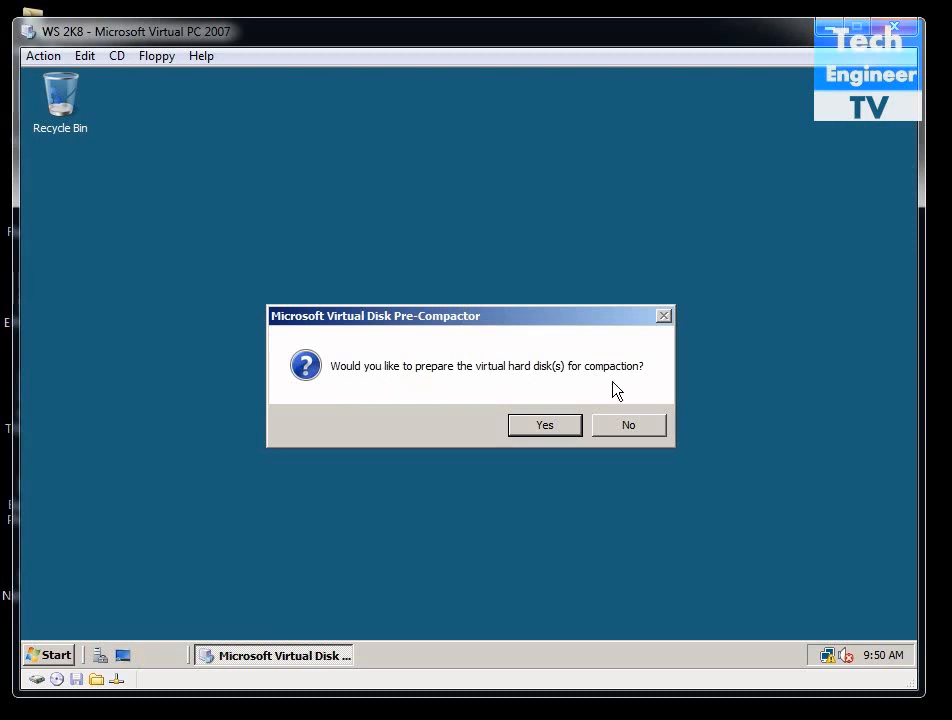
{"action": "left_click", "coordinate": [552, 430]}
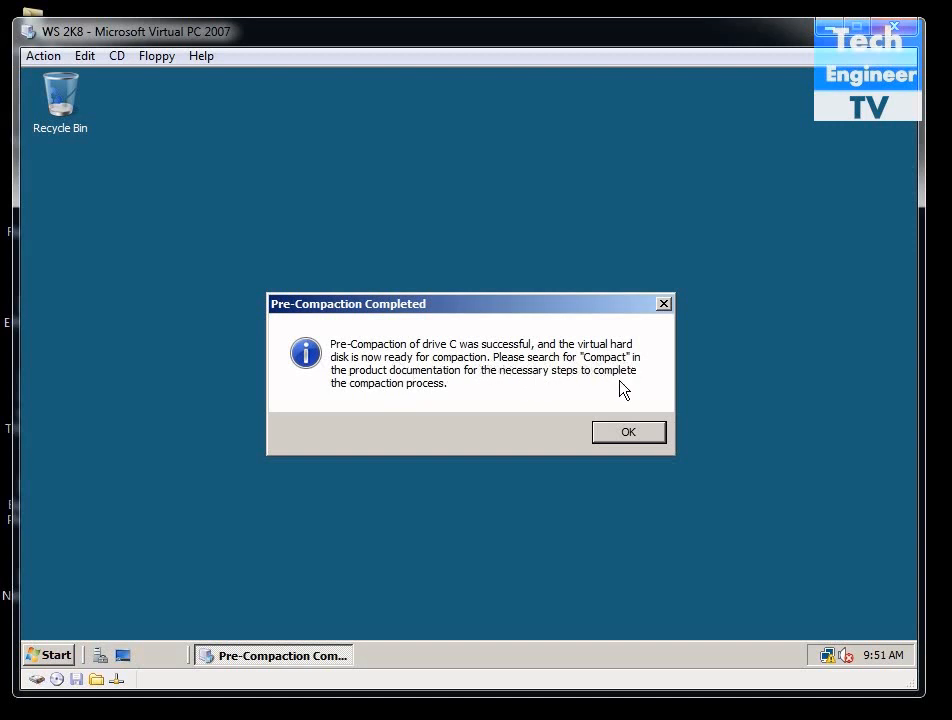
{"action": "left_click", "coordinate": [628, 434]}
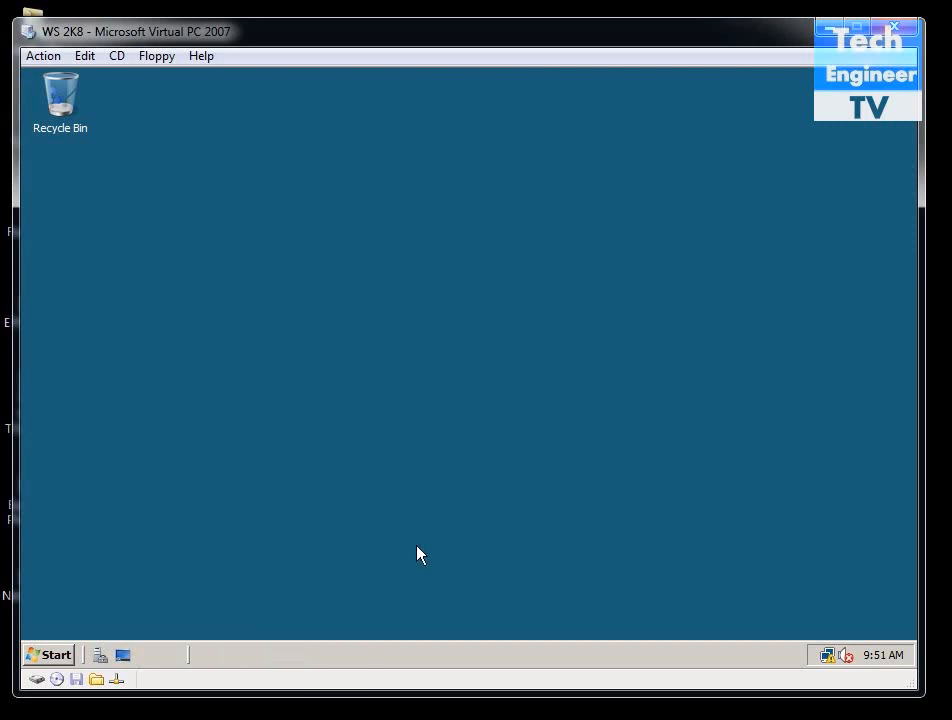
Shut down the guest server with the reason Hardware: Maintenance (Planned) and commit changes to the virtual hard disk
{"action": "left_click", "coordinate": [60, 656]}
{"action": "left_click", "coordinate": [396, 624]}
{"action": "left_click", "coordinate": [442, 624]}
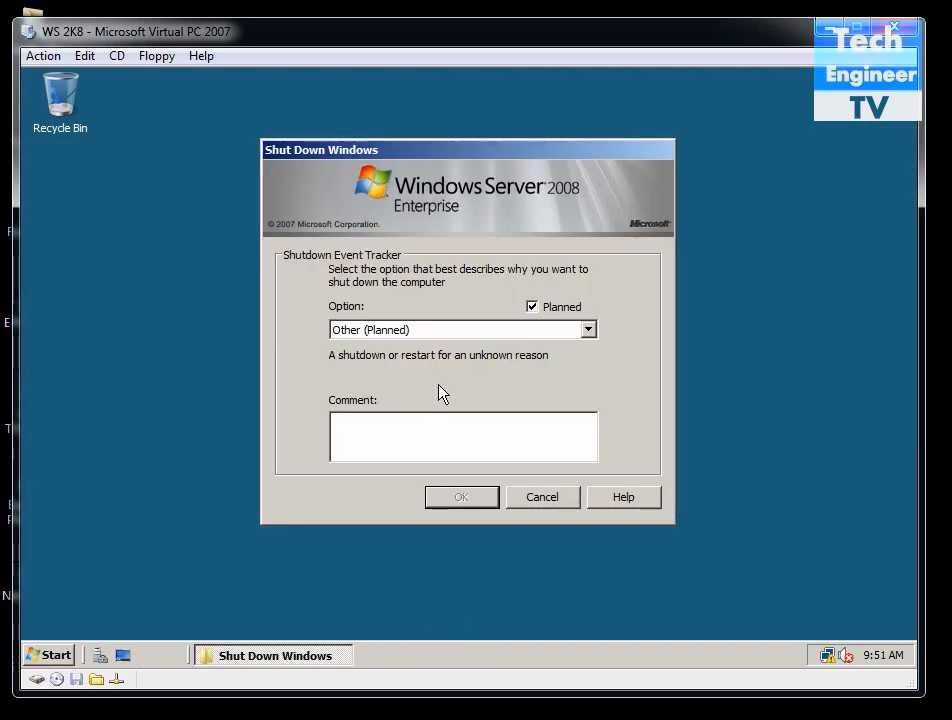
{"action": "left_click", "coordinate": [527, 330]}
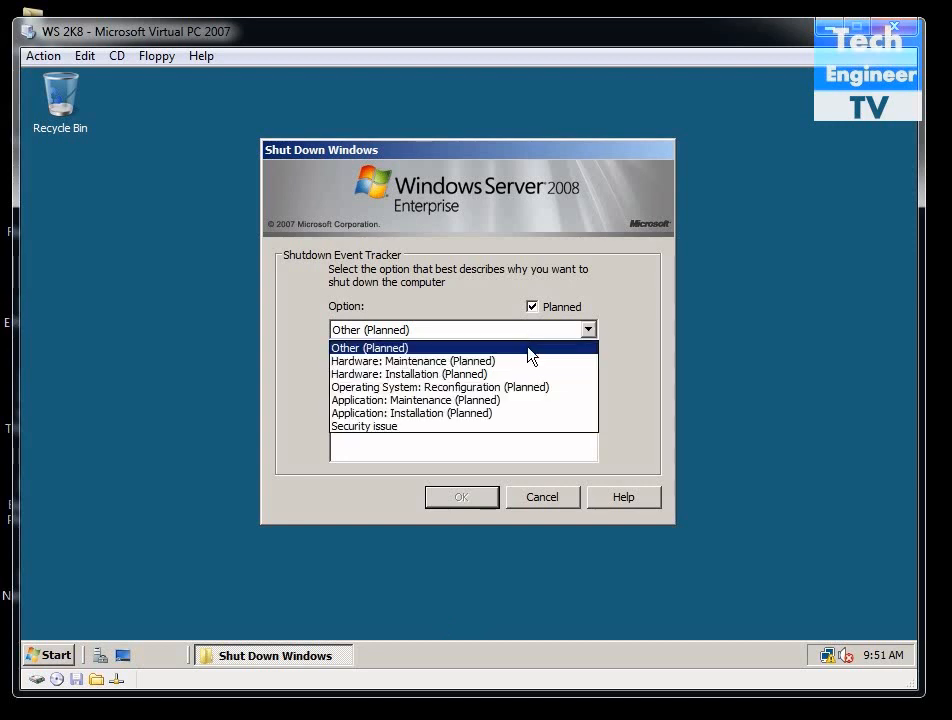
{"action": "left_click", "coordinate": [530, 361]}
{"action": "left_click", "coordinate": [485, 503]}
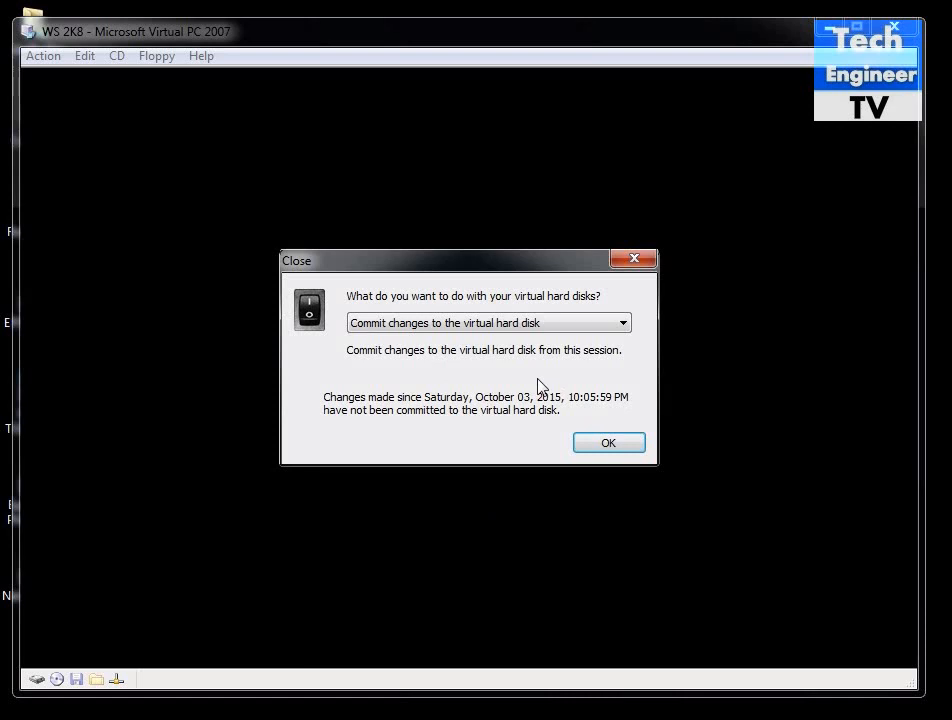
{"action": "left_click", "coordinate": [615, 446]}
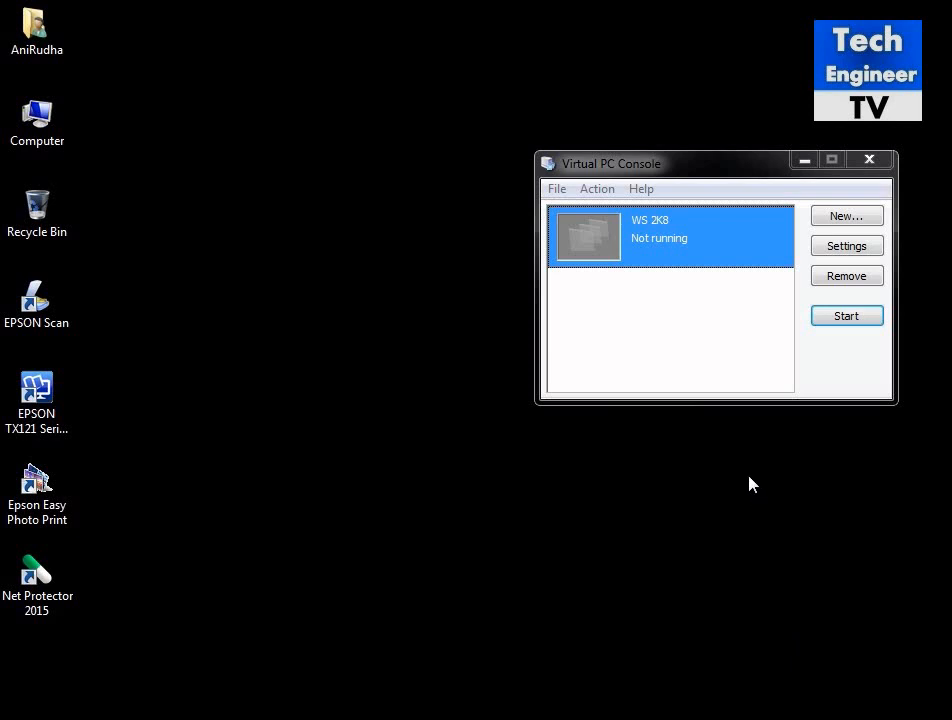
Start the Virtual Disk Wizard from the Virtual PC Console and choose to edit an existing virtual disk
{"action": "left_click", "coordinate": [563, 193]}
{"action": "left_click", "coordinate": [725, 274]}
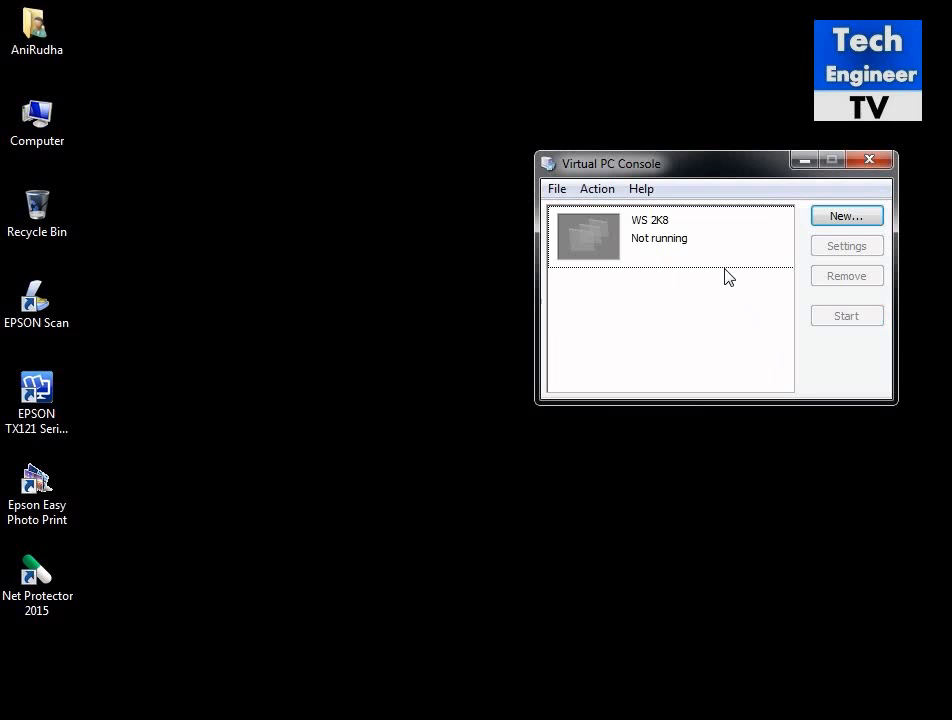
{"action": "left_click", "coordinate": [576, 220]}
{"action": "left_click", "coordinate": [557, 190]}
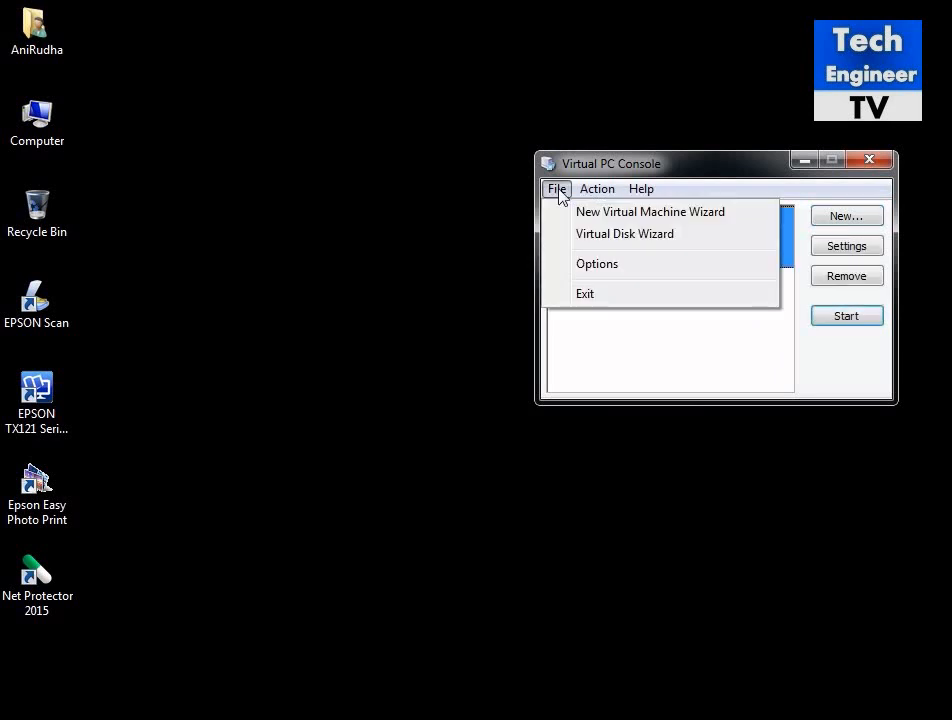
{"action": "left_click", "coordinate": [600, 234]}
{"action": "left_click_drag", "start_coordinate": [675, 198], "coordinate": [308, 160]}
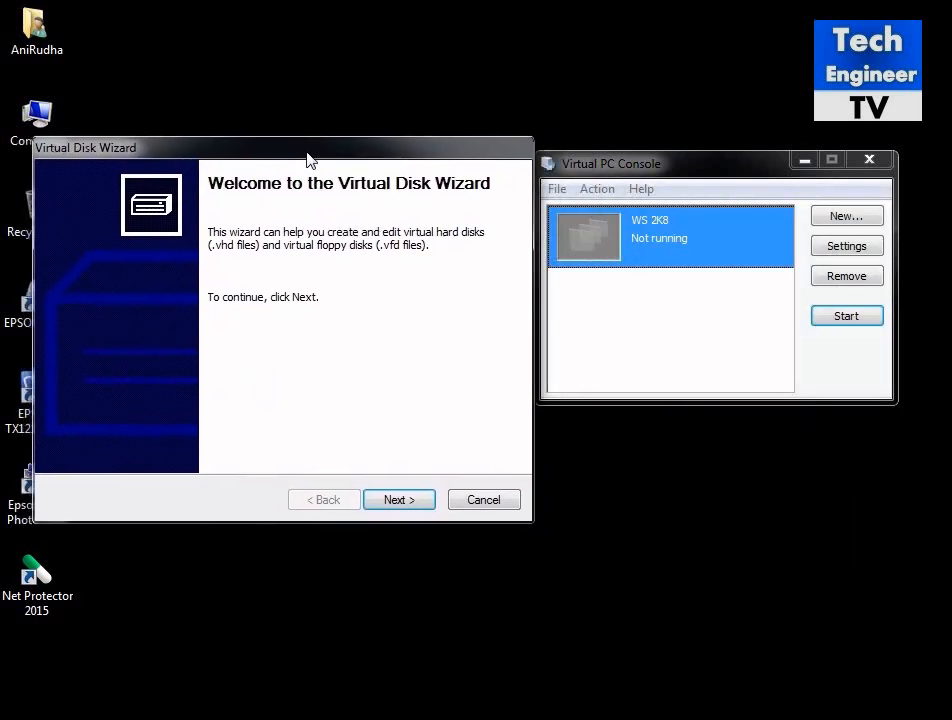
{"action": "left_click", "coordinate": [415, 505]}
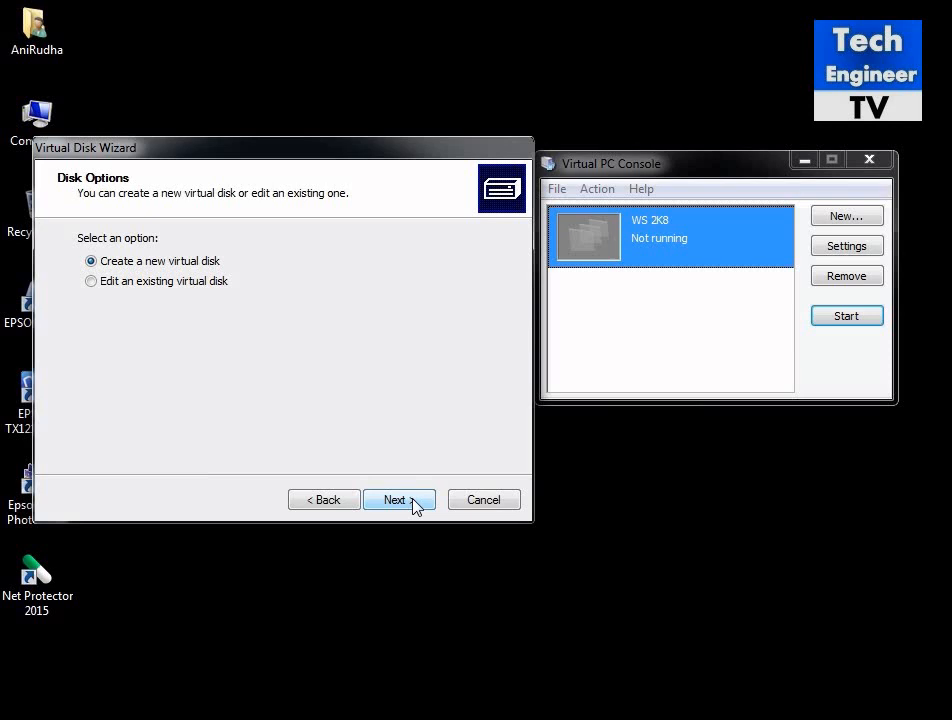
{"action": "left_click", "coordinate": [188, 288]}
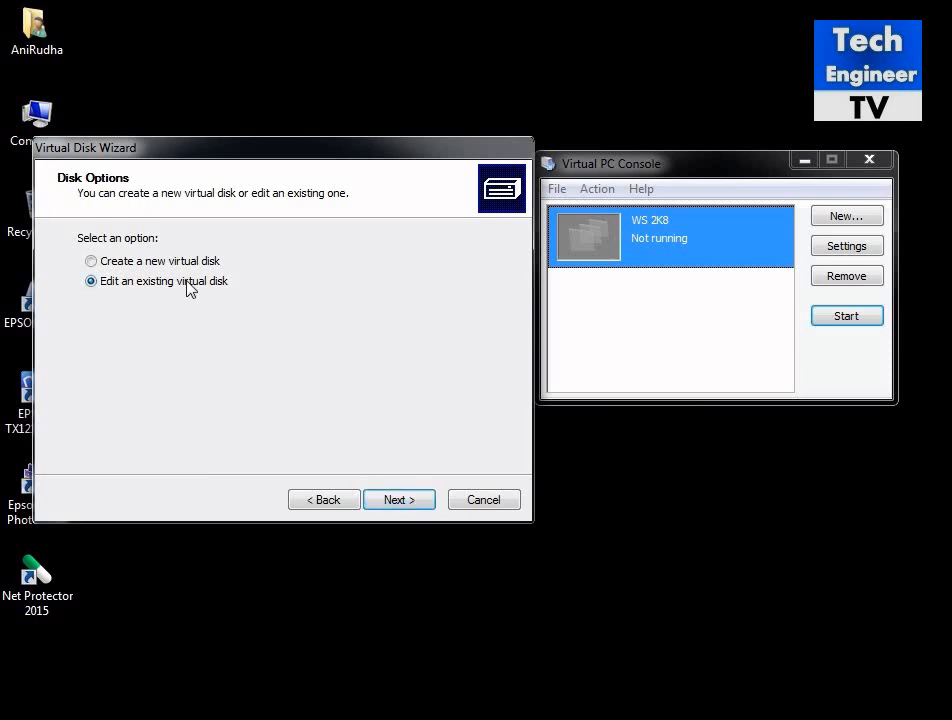
{"action": "left_click", "coordinate": [418, 506]}
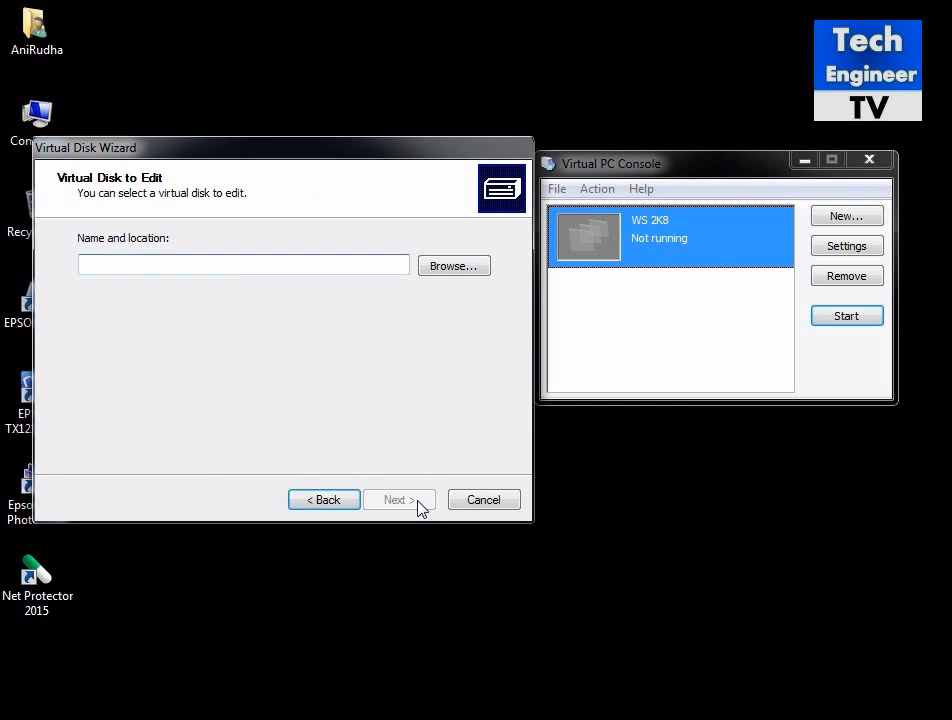
Select E:\Virtual OS\WS 2K8\Windows Server 2008 Hard Disk.vhd as the virtual disk to edit
{"action": "left_click", "coordinate": [468, 267]}
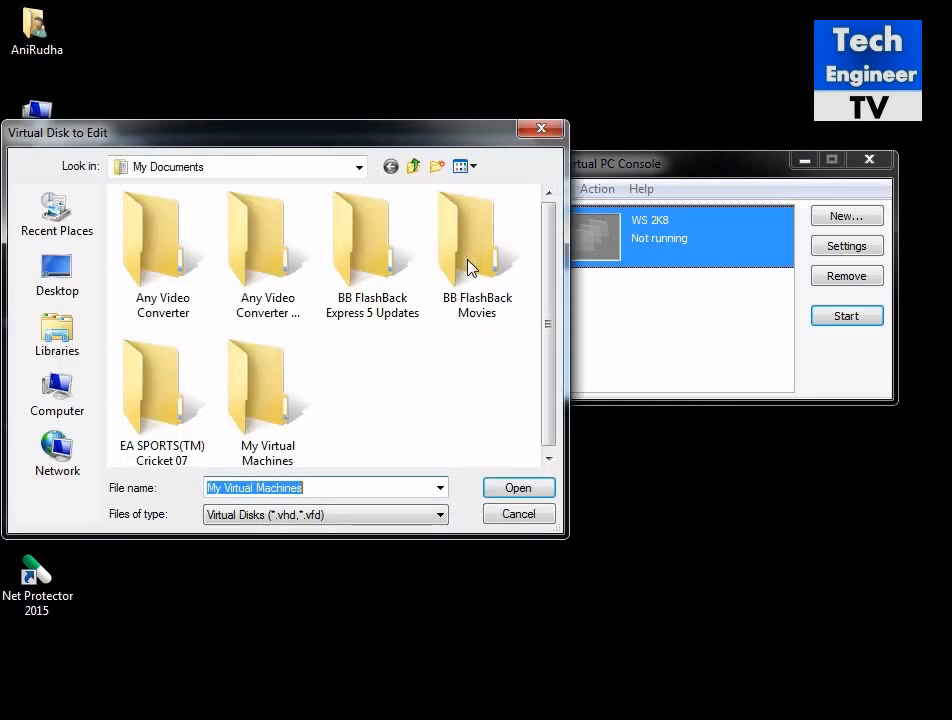
{"action": "left_click", "coordinate": [62, 405]}
{"action": "double_click", "coordinate": [240, 352]}
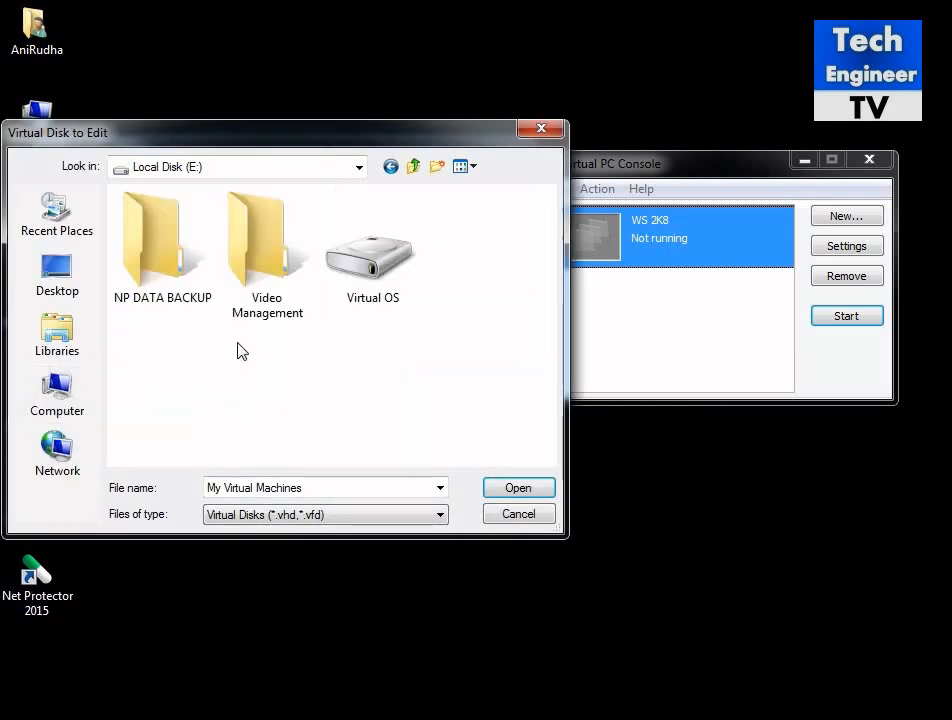
{"action": "double_click", "coordinate": [382, 258]}
{"action": "double_click", "coordinate": [238, 218]}
{"action": "left_click", "coordinate": [235, 219]}
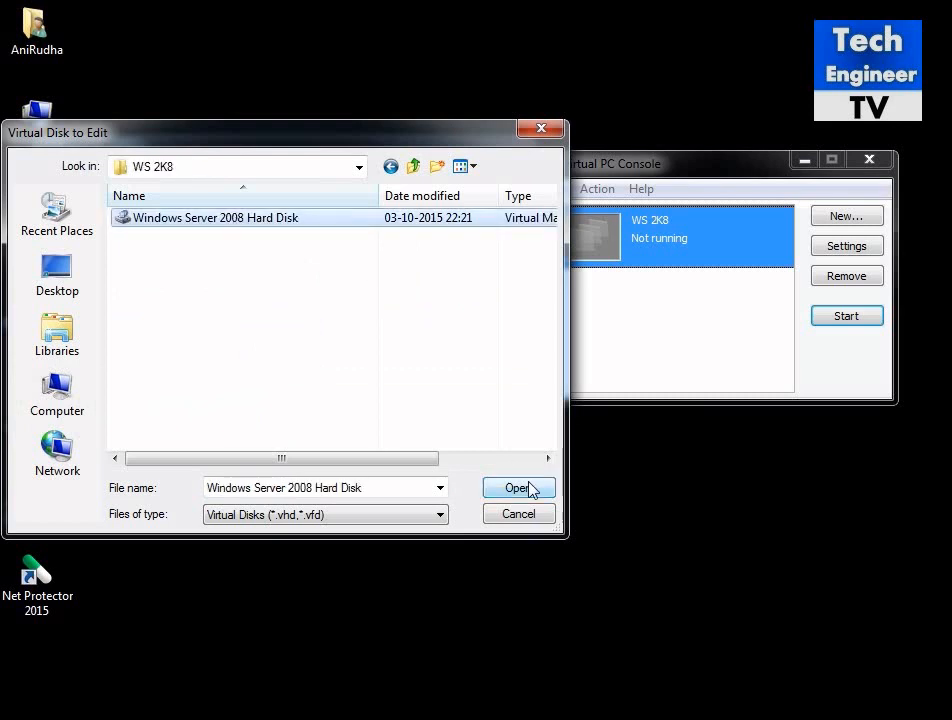
{"action": "left_click", "coordinate": [543, 494]}
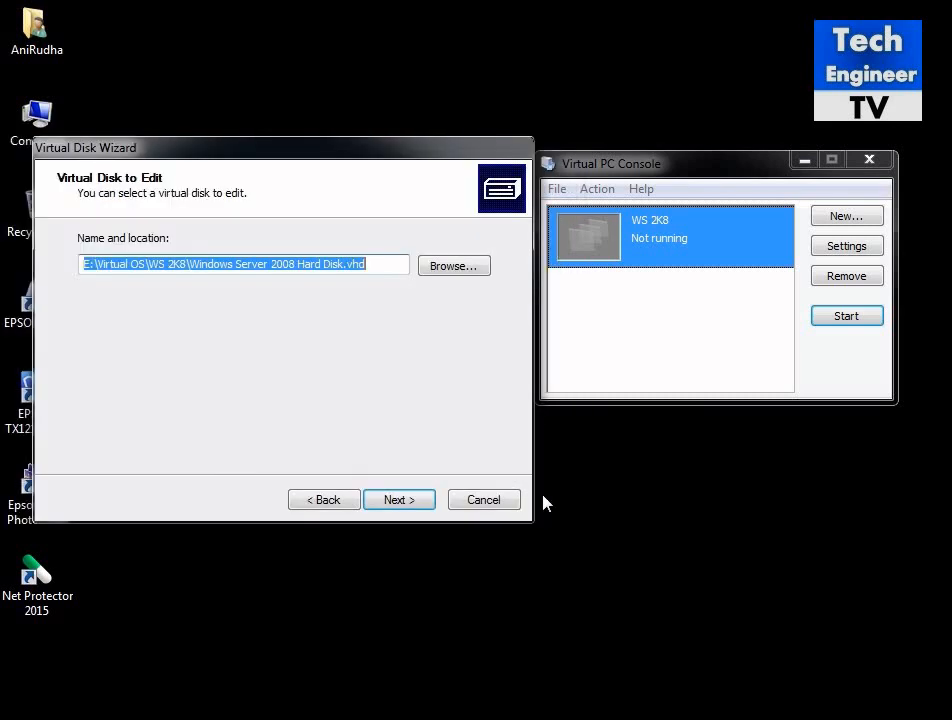
{"action": "left_click", "coordinate": [399, 503]}
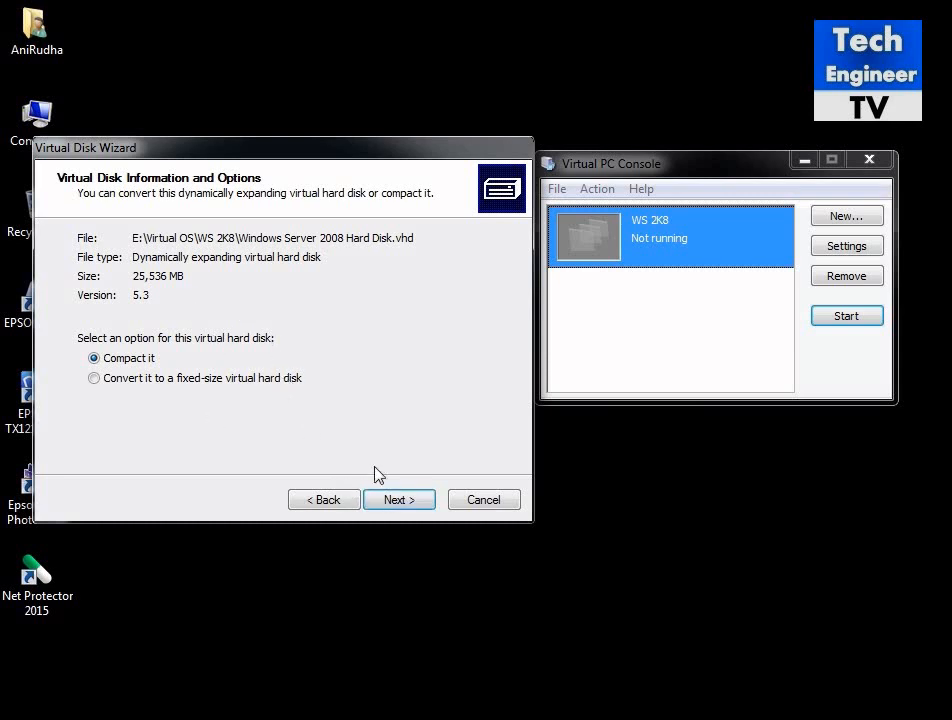
Compact the virtual hard disk, replacing the original file, and move the progress window clear of the console
{"action": "left_click", "coordinate": [398, 499]}
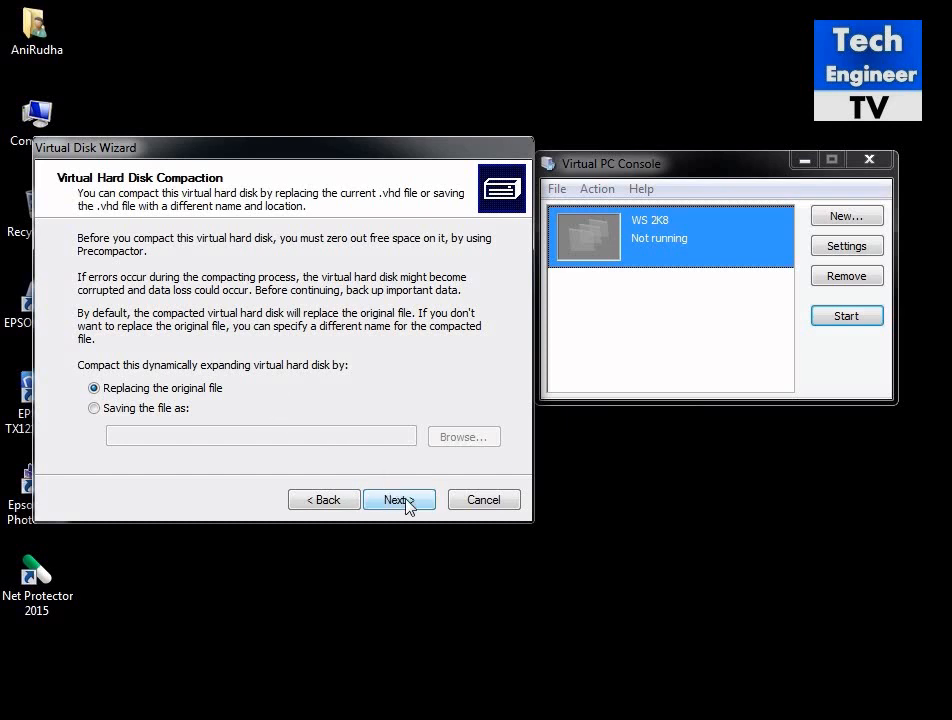
{"action": "left_click", "coordinate": [405, 502]}
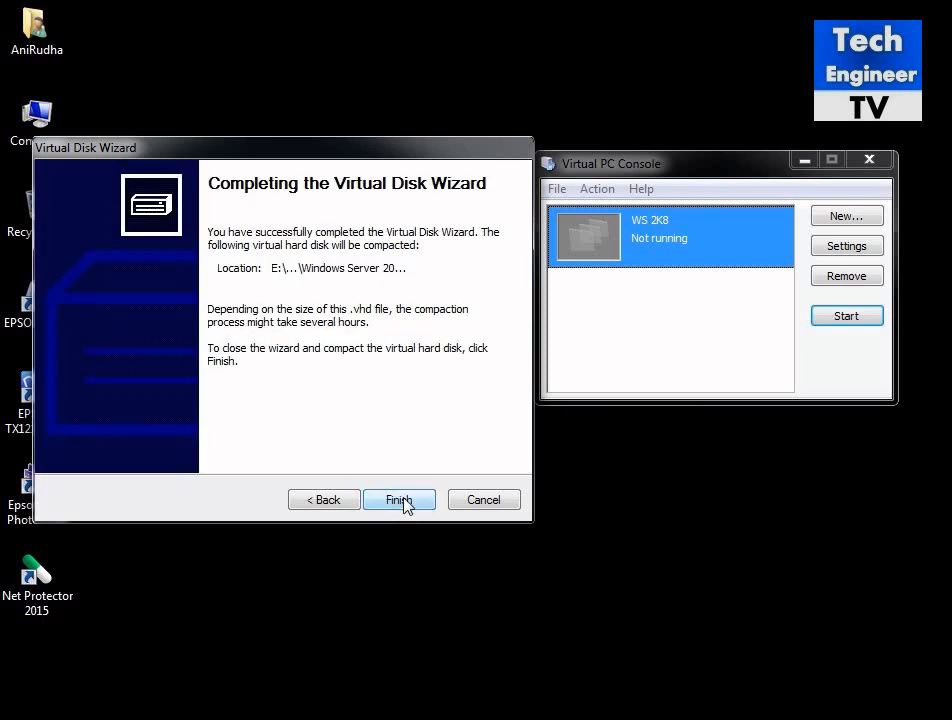
{"action": "left_click", "coordinate": [404, 501]}
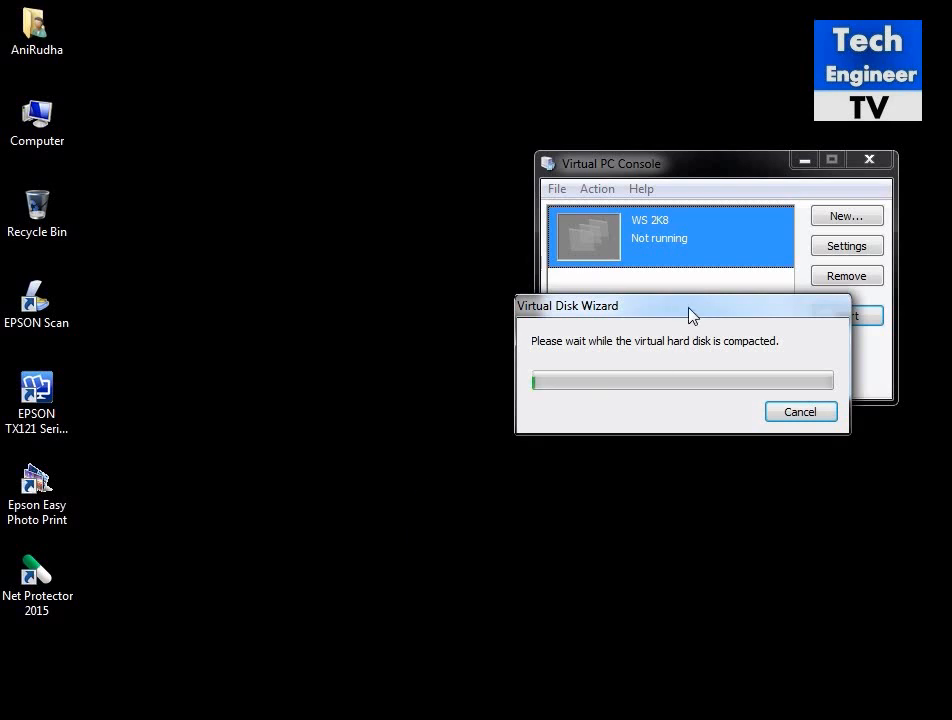
{"action": "left_click_drag", "start_coordinate": [680, 314], "coordinate": [362, 306]}
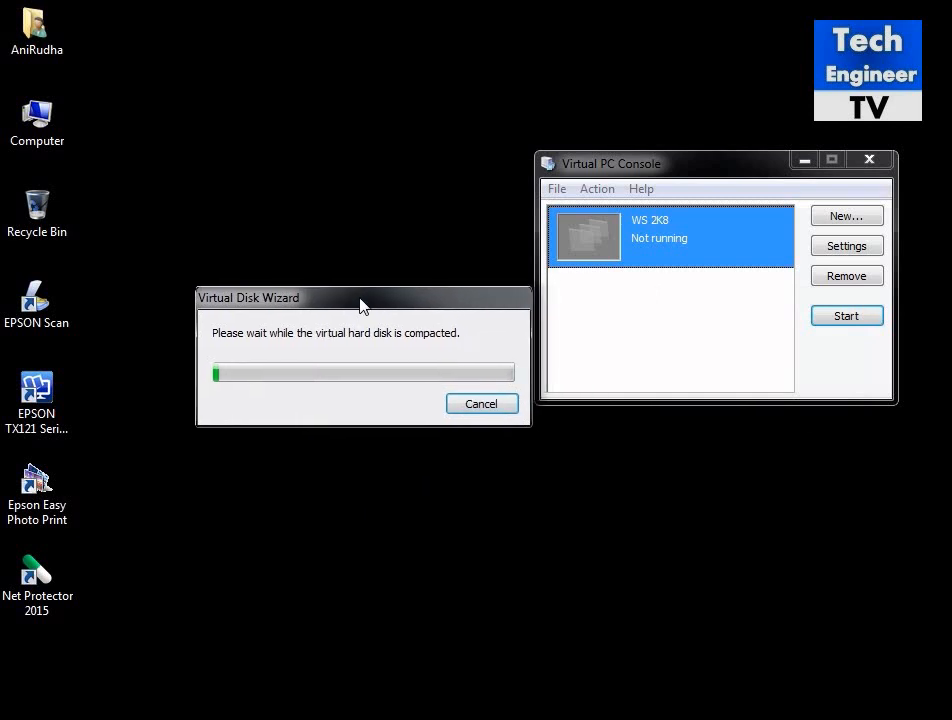